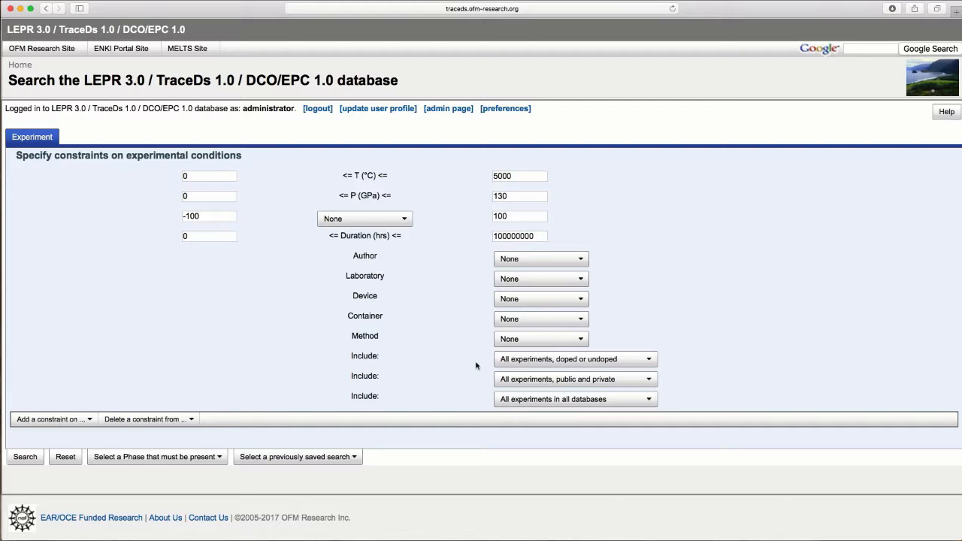
- Search the database for experiments whose device is MA (Multi-anvil apparatus), and close the results after viewing them
left_click(531, 303)
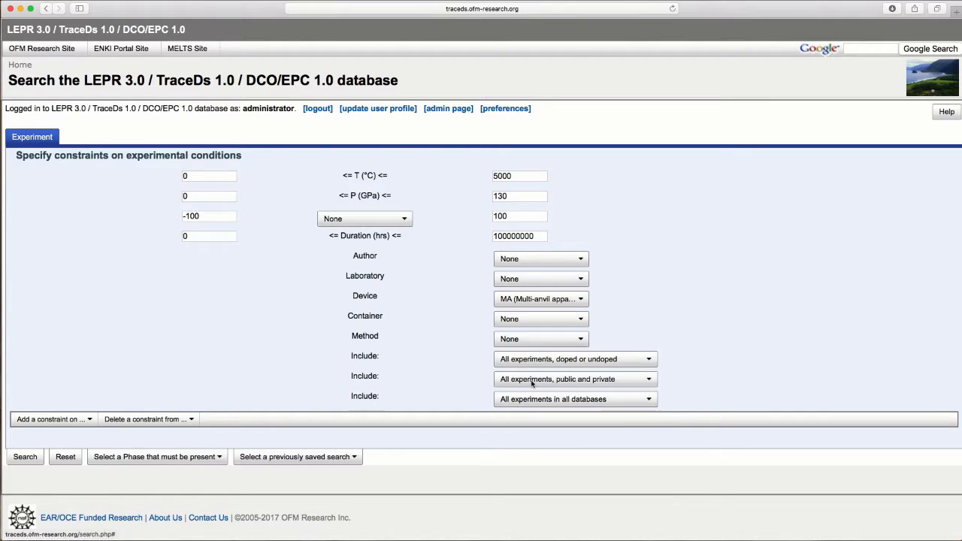
left_click(531, 381)
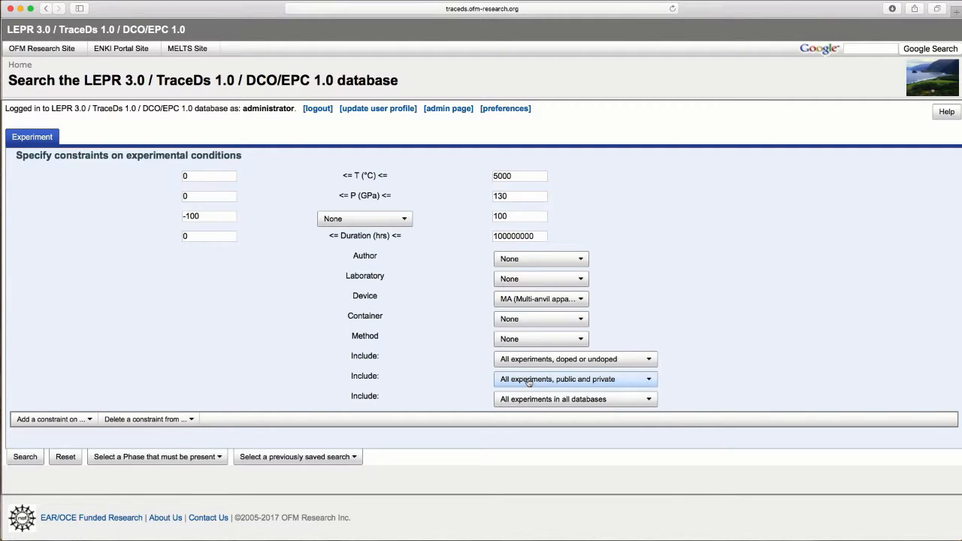
left_click(24, 457)
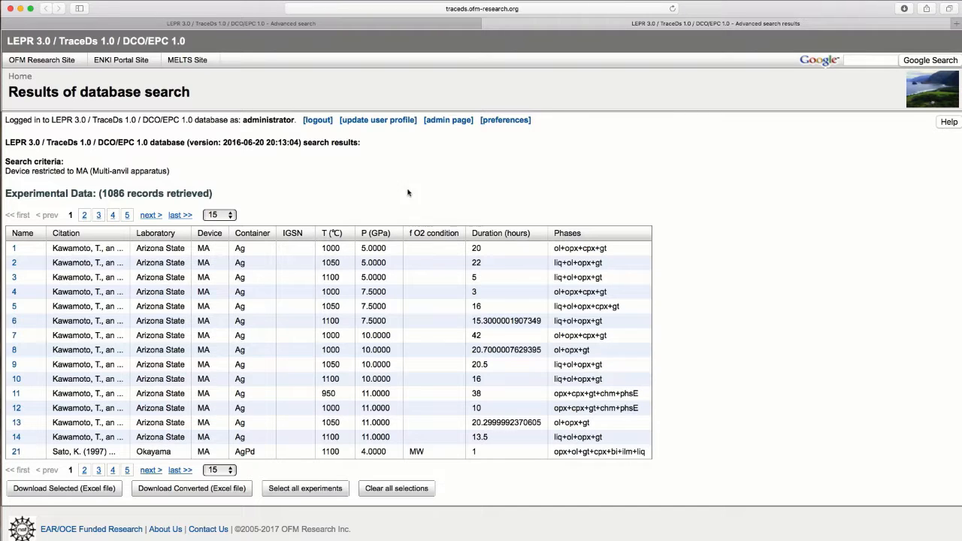
left_click(487, 23)
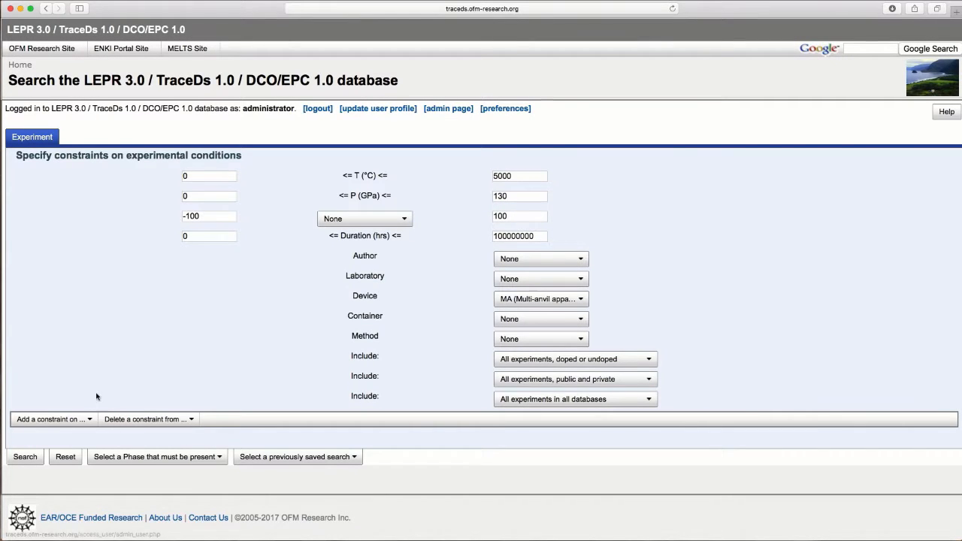
- Reset the search form and require the phases Liquid, Olivine and Plagioclase to be present
left_click(75, 458)
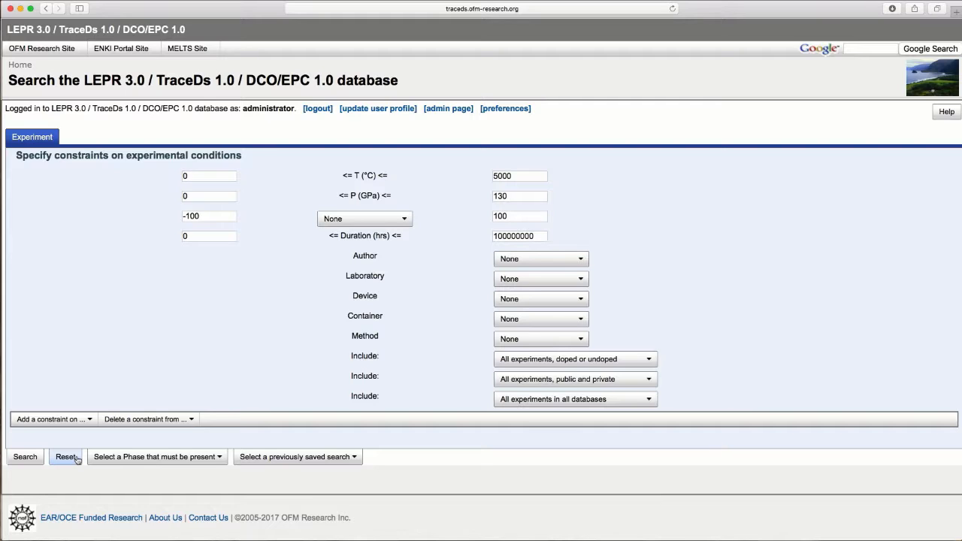
left_click(136, 456)
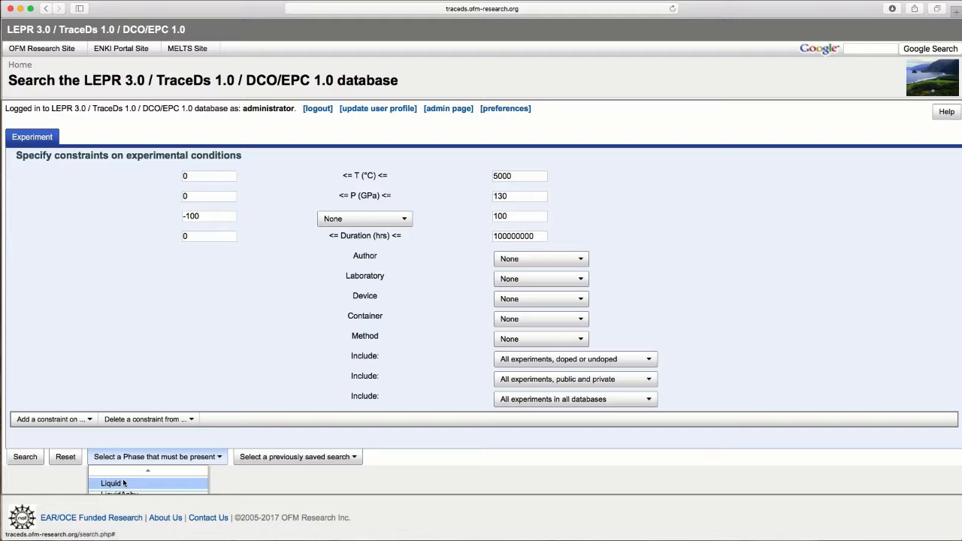
left_click(124, 483)
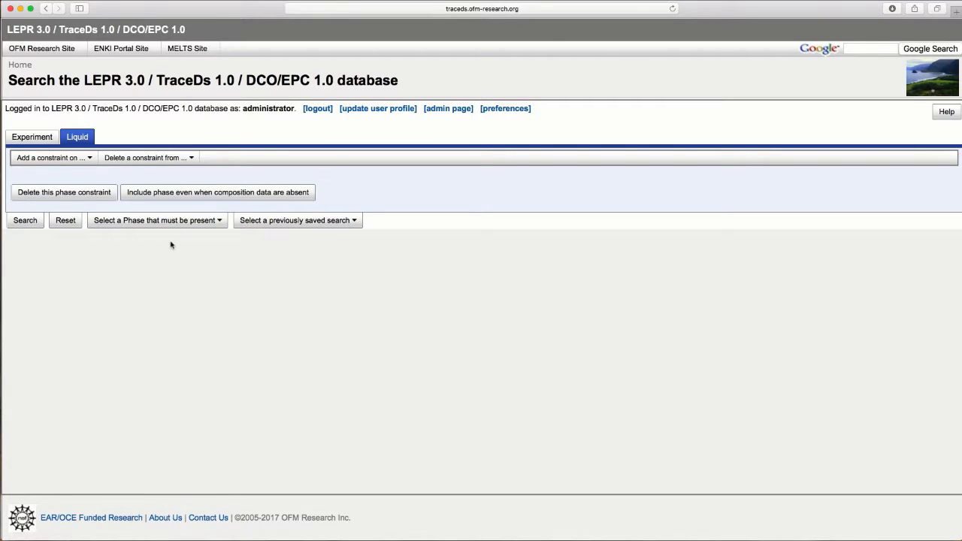
left_click(158, 222)
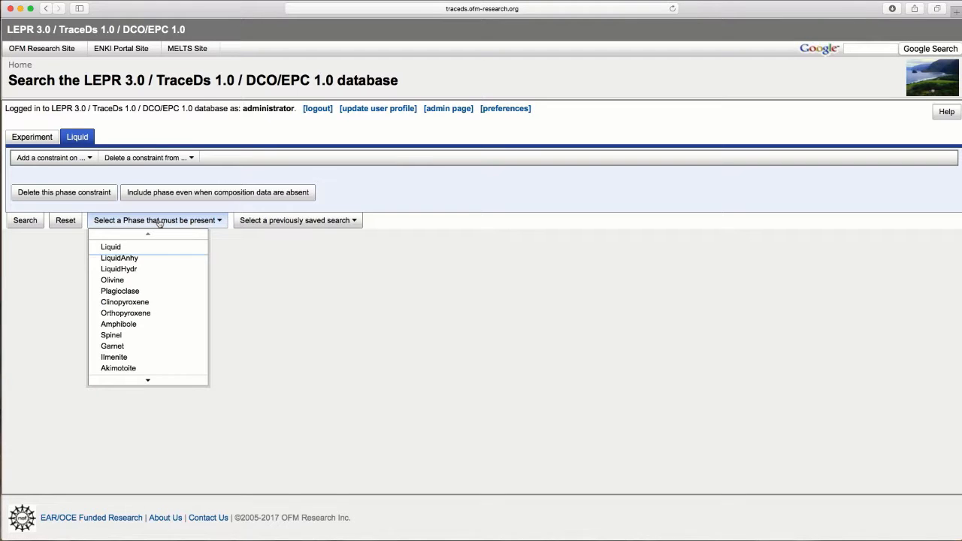
left_click(123, 280)
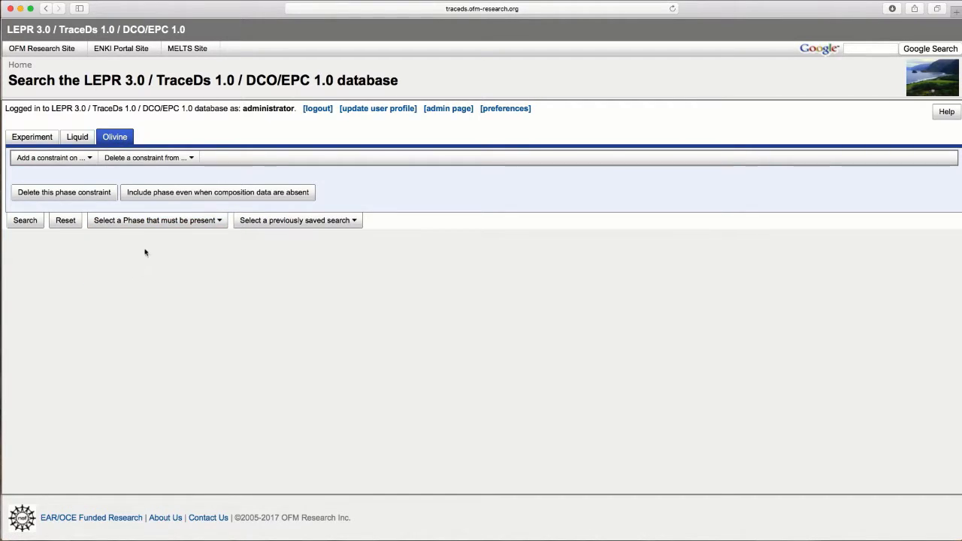
left_click(149, 228)
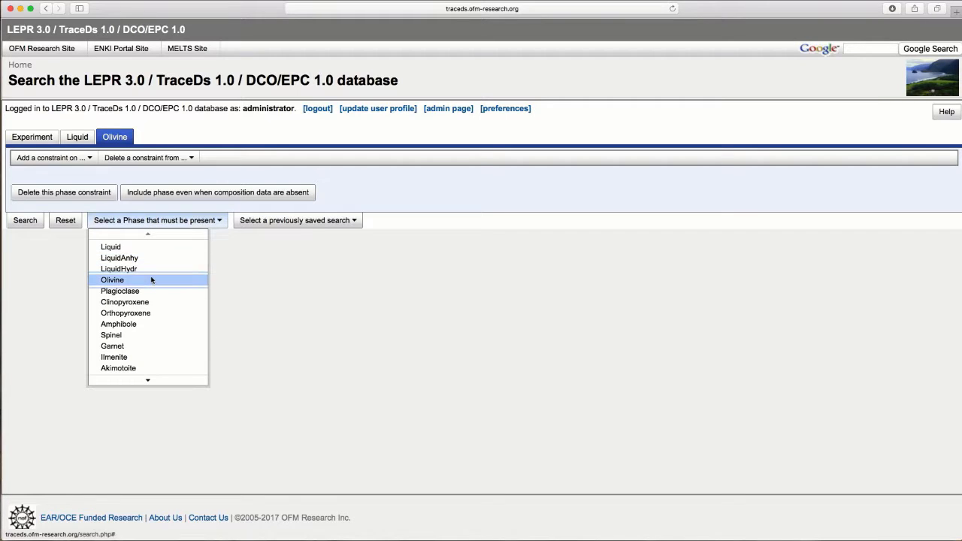
left_click(120, 291)
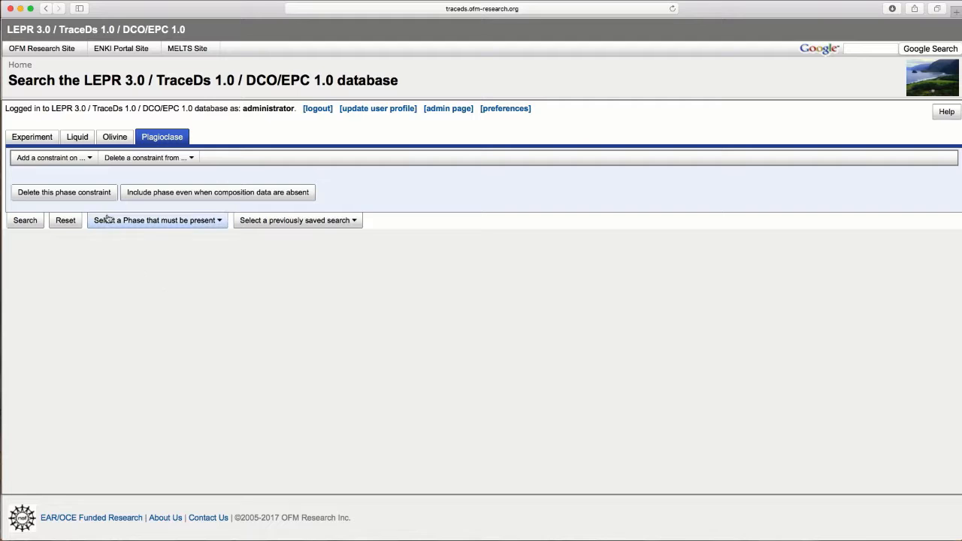
left_click(90, 158)
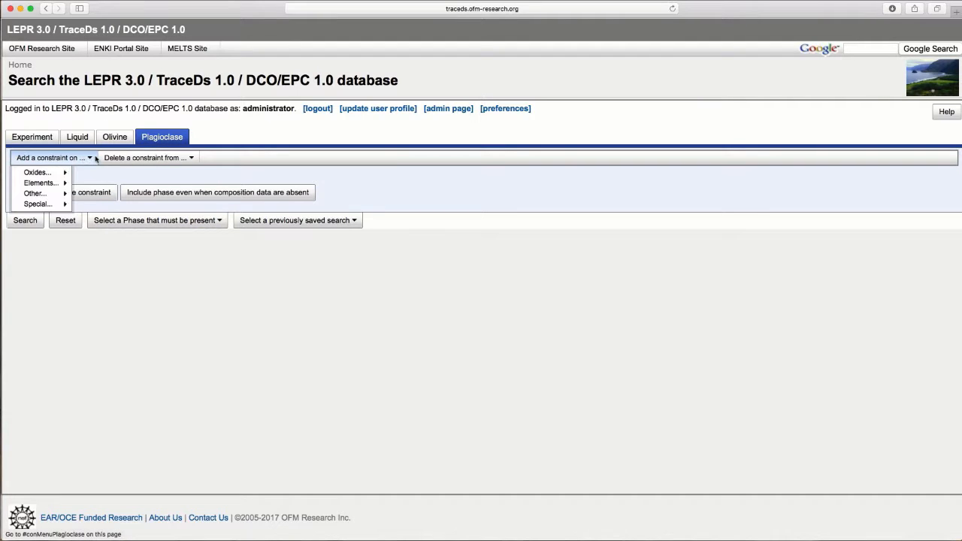
left_click(94, 159)
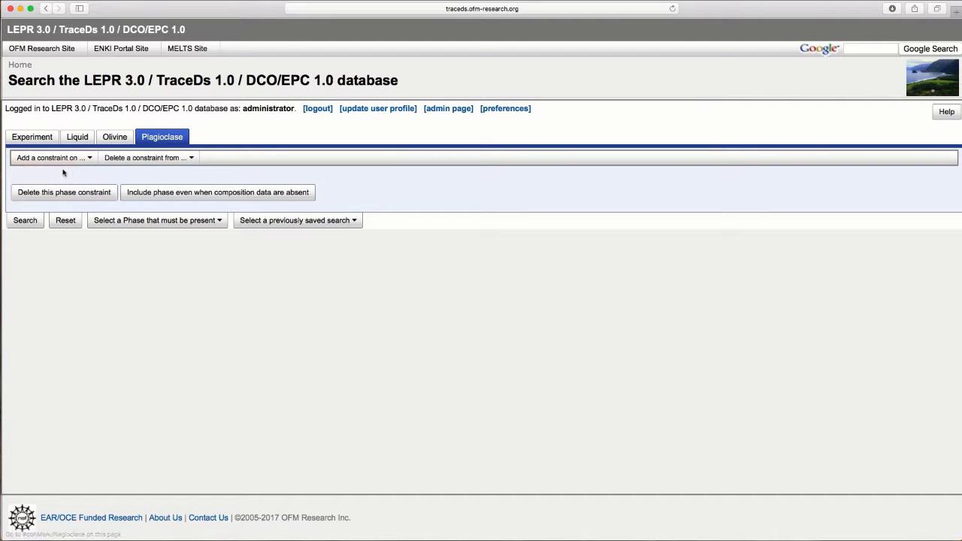
left_click(71, 160)
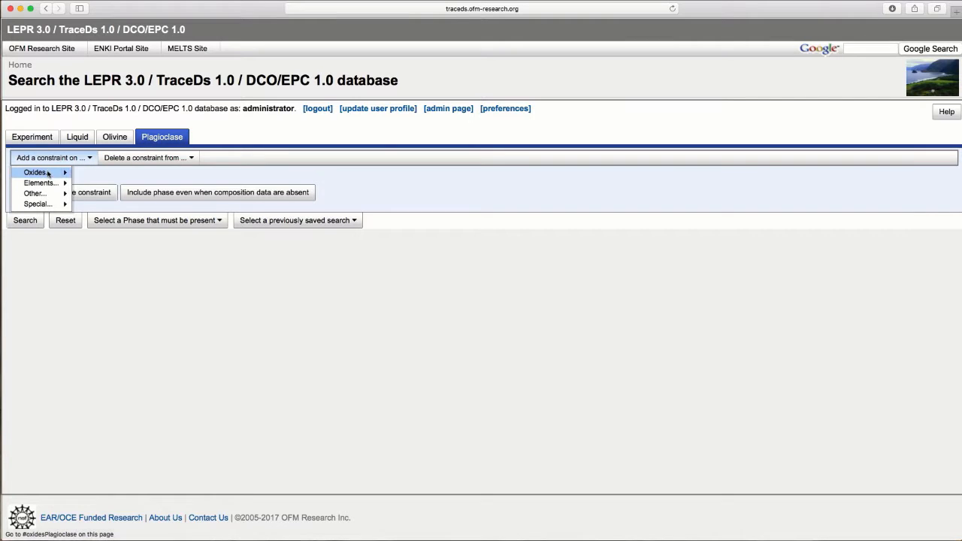
mouse_move(47, 175)
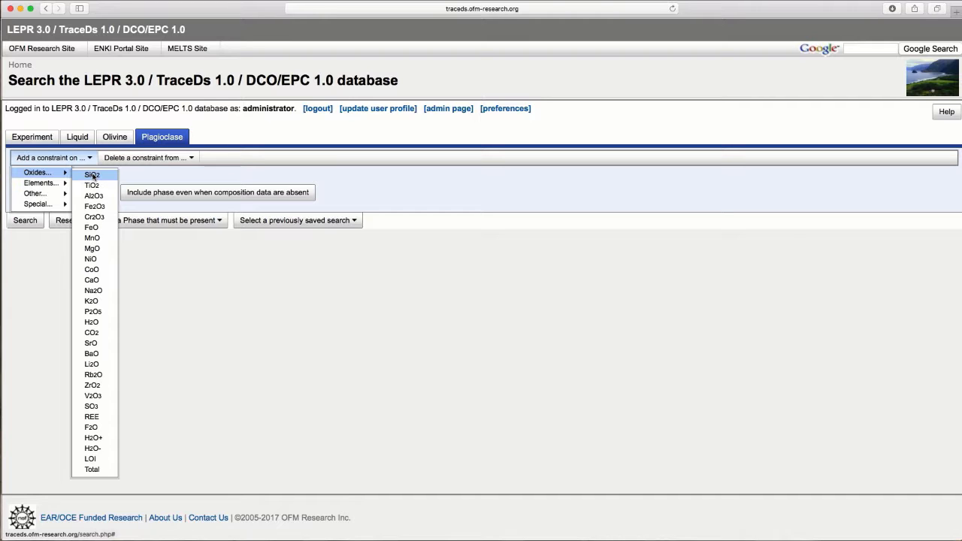
- Add an SiO2 constraint to the Liquid phase with minimum 50 and maximum 70, and run the search
left_click(78, 138)
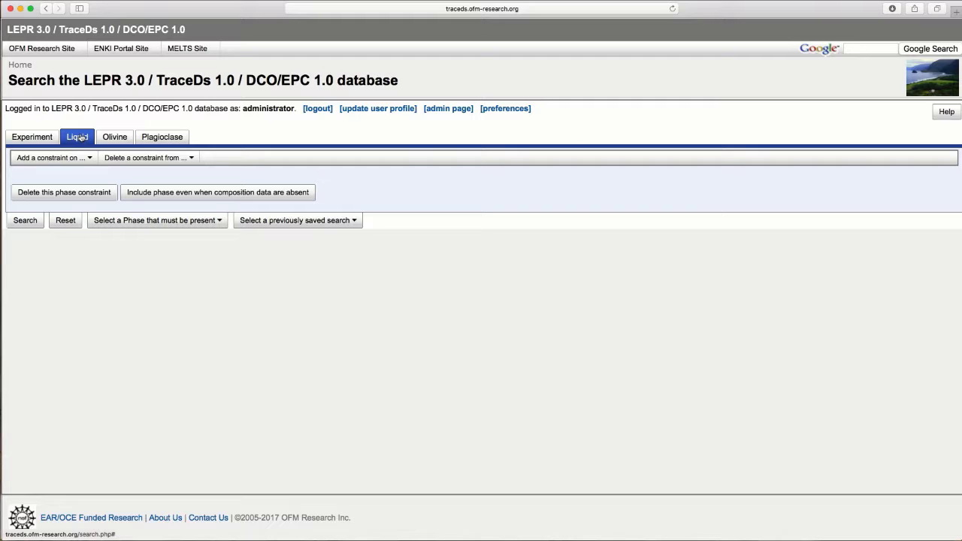
mouse_move(81, 159)
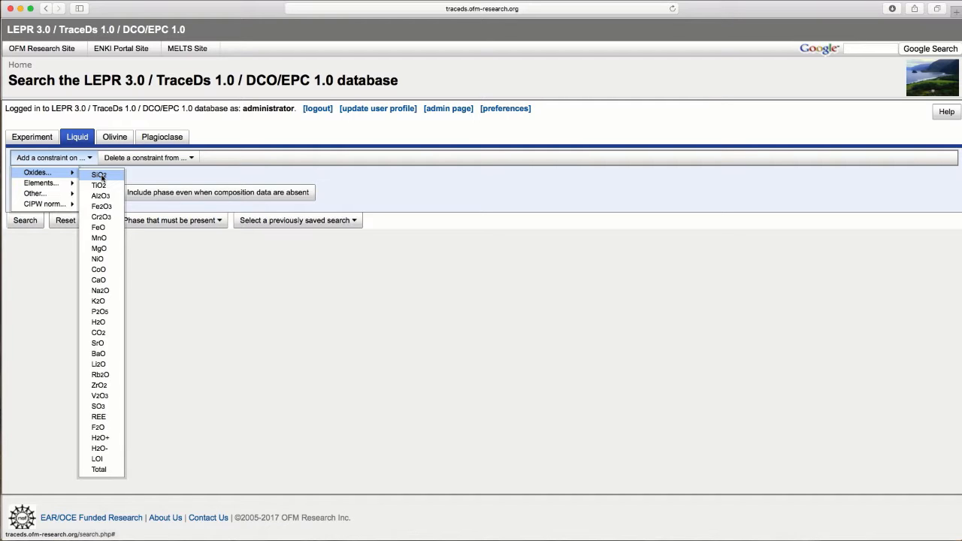
left_click(101, 177)
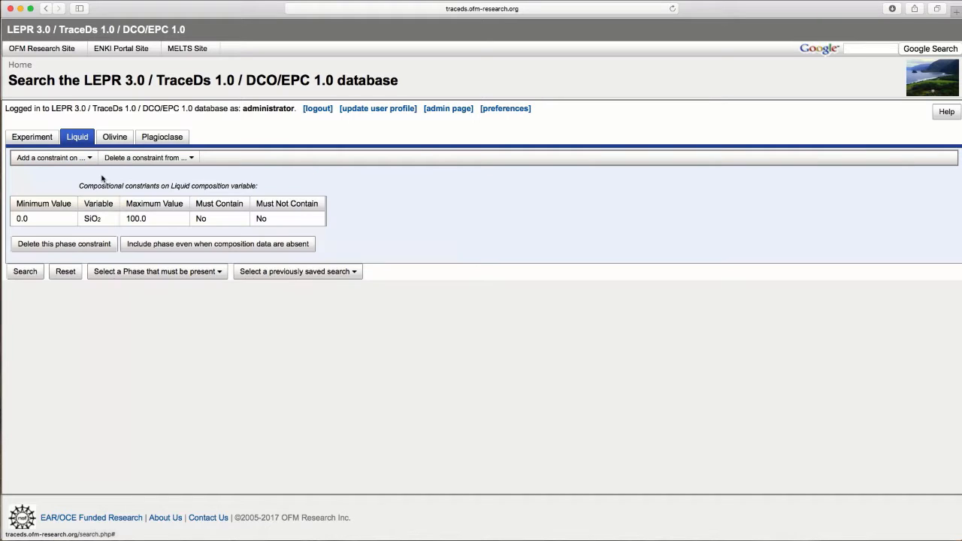
left_click(28, 219)
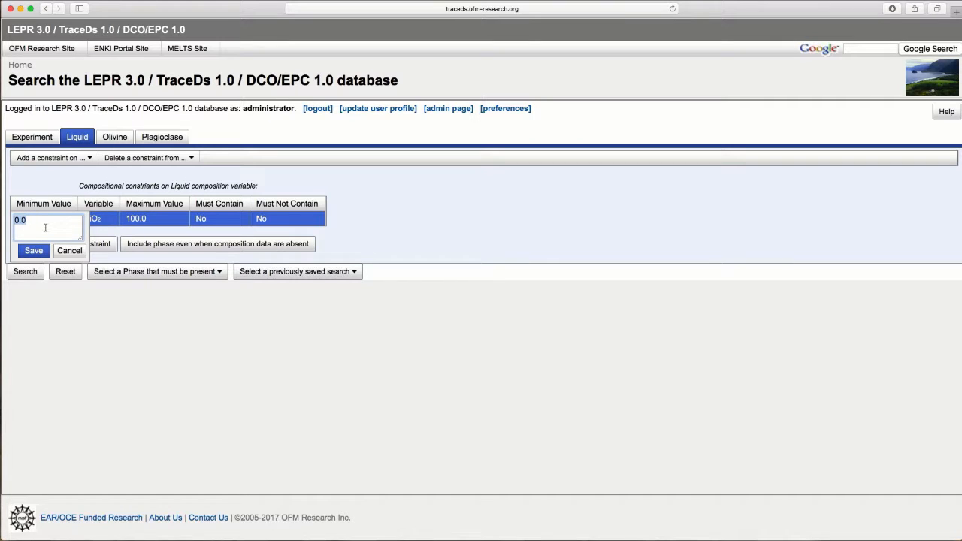
type("50")
left_click(47, 253)
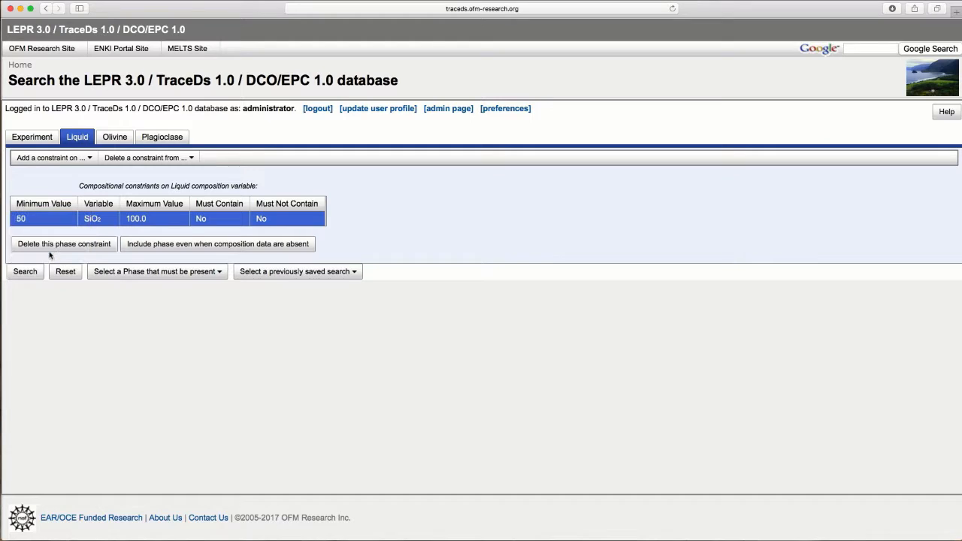
left_click(133, 220)
type("70")
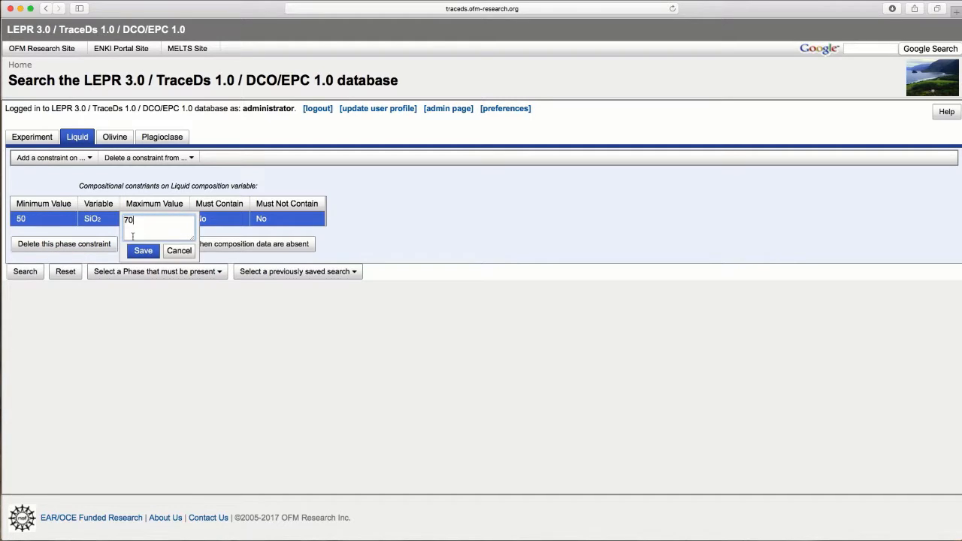
left_click(143, 251)
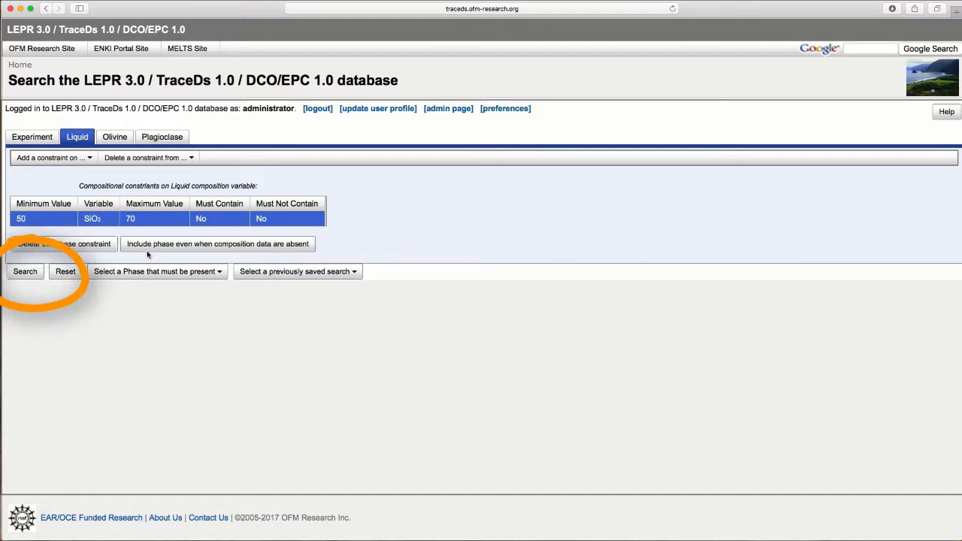
left_click(26, 271)
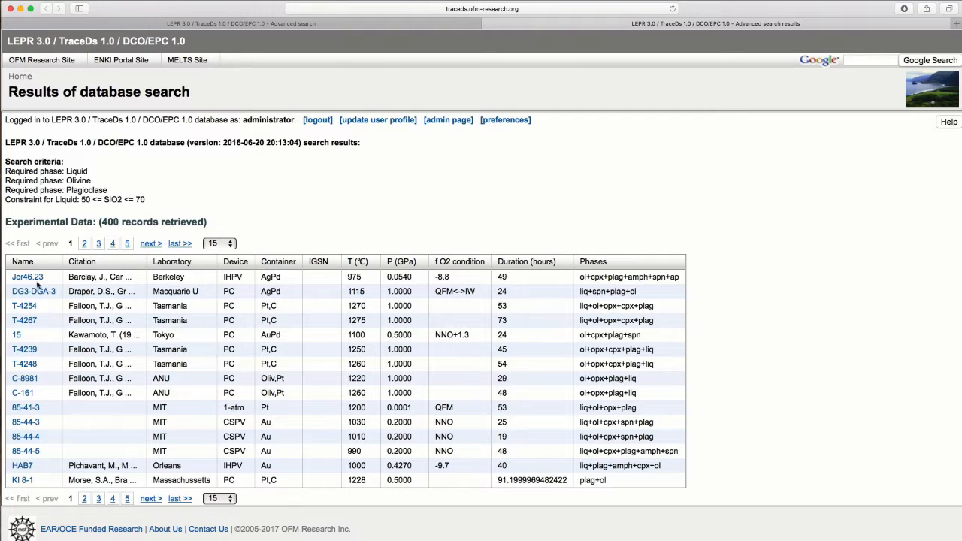
- Open the details of experiment Jor46.23, examine its Liquid, Plagioclase and Olivine compositions, and return to the search results
left_click(28, 278)
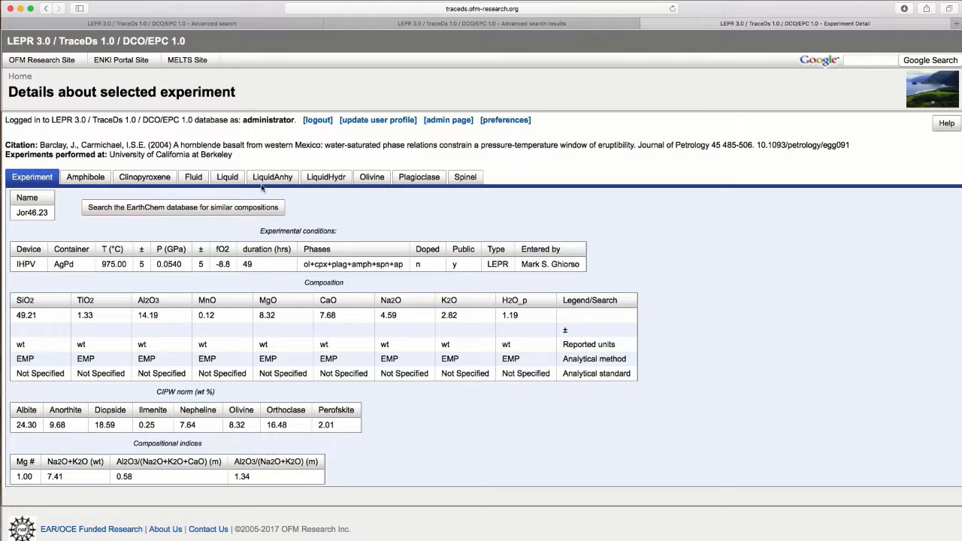
left_click(229, 177)
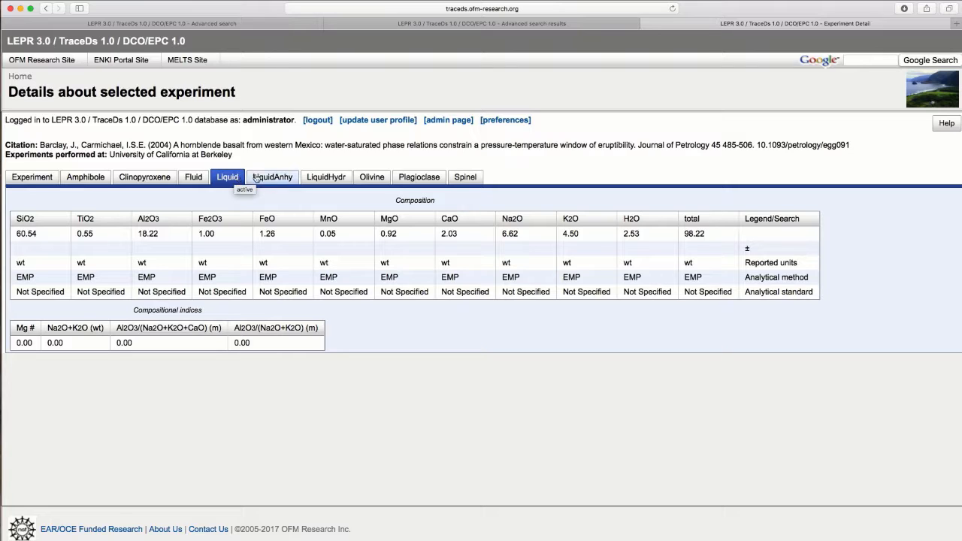
left_click(421, 177)
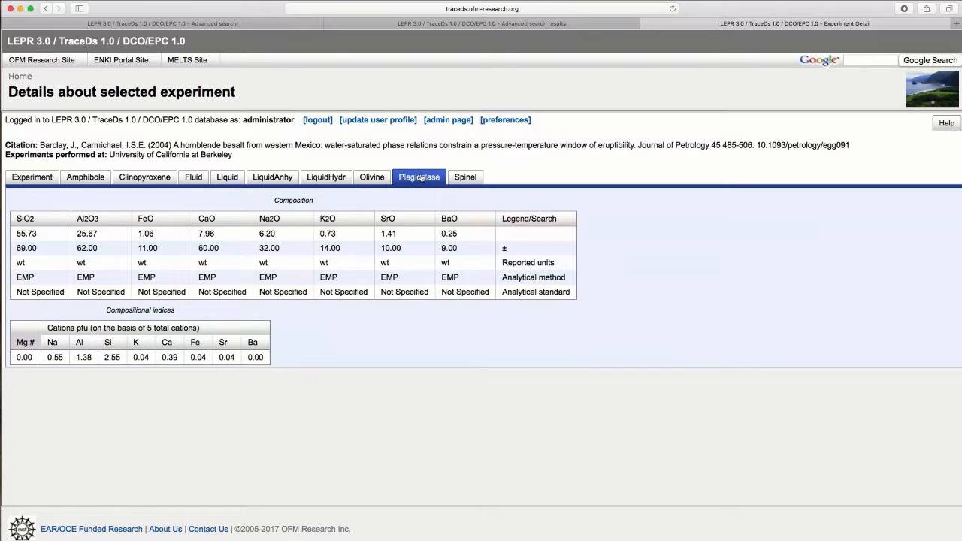
left_click(383, 178)
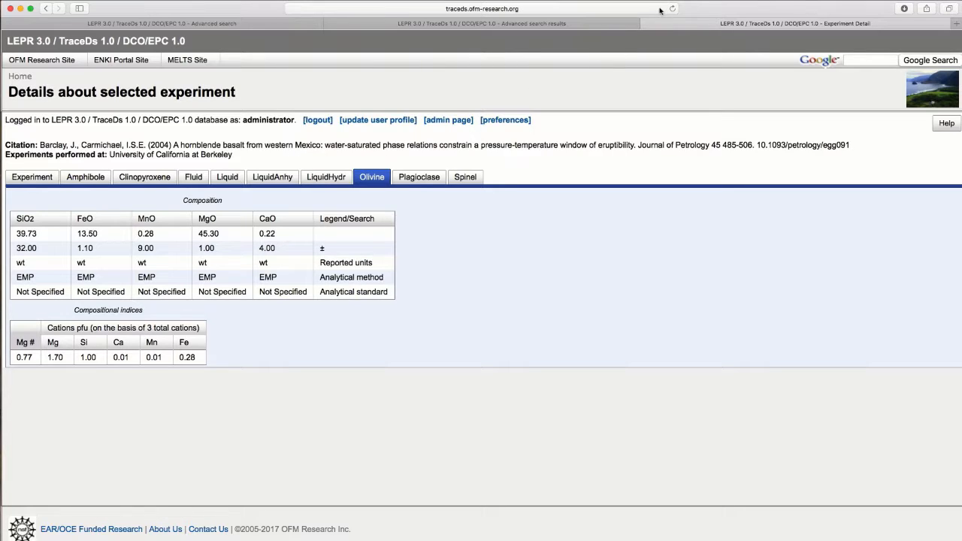
left_click(645, 26)
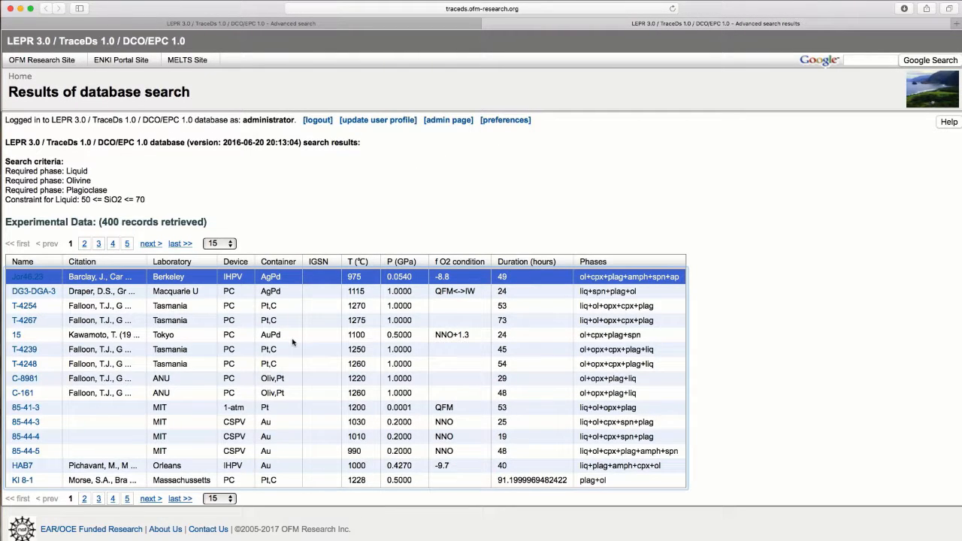
- Select all experiments in the search results and download the selection as an Excel file
scroll(292, 342, "down", 1)
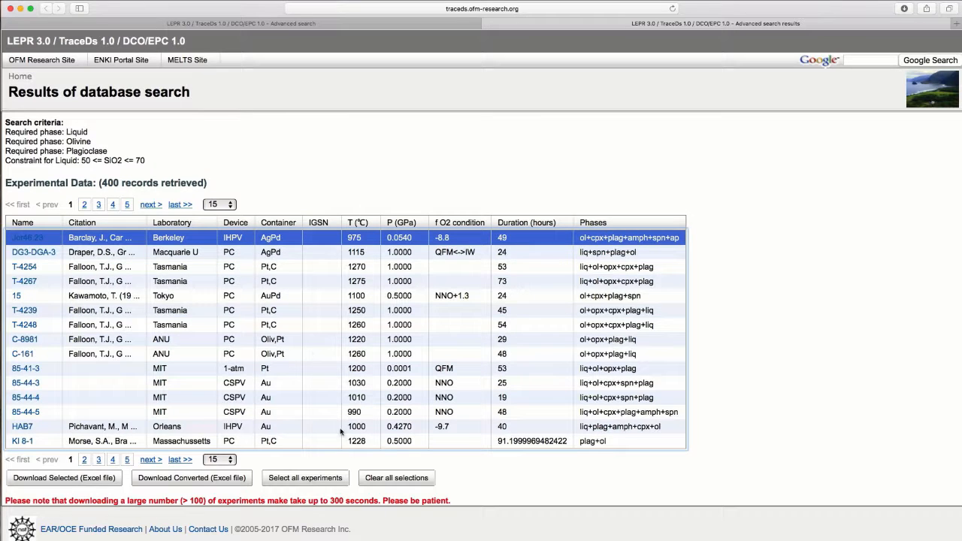
left_click(326, 479)
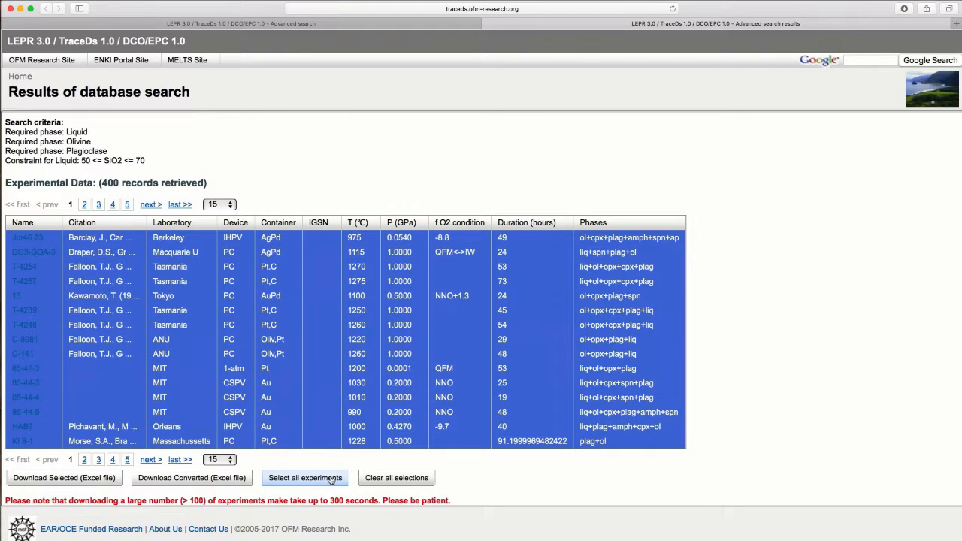
left_click(89, 480)
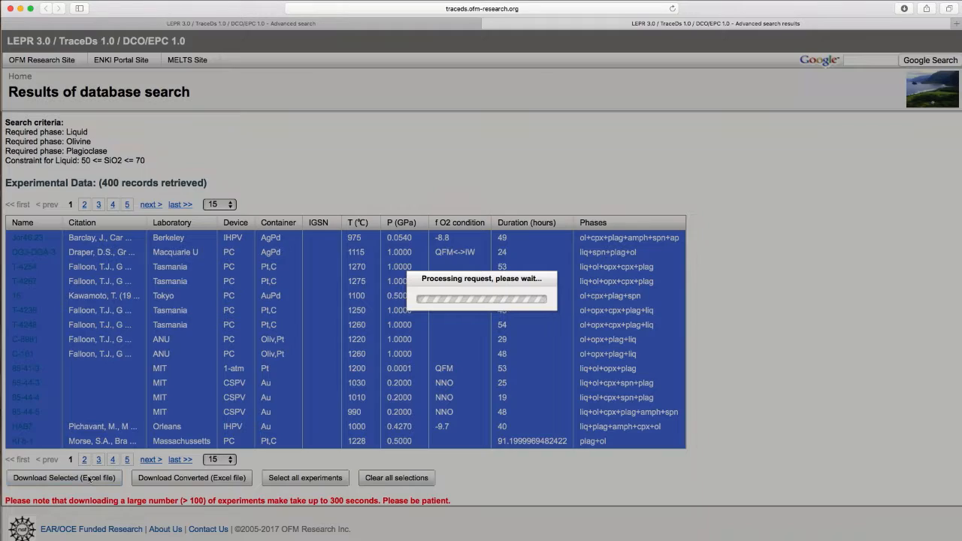